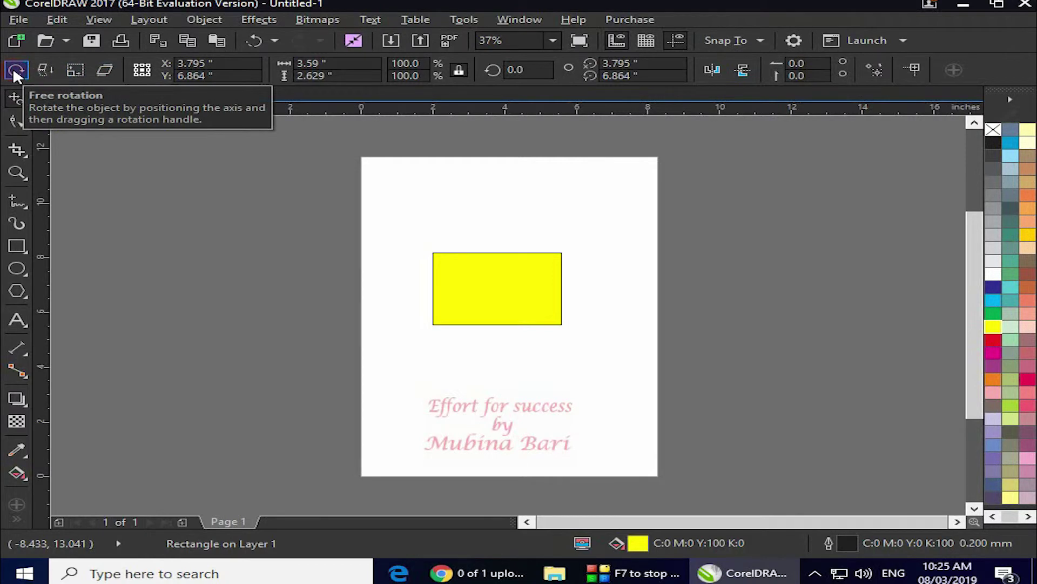
- Rotate the yellow rectangle several times around different pivot points with Free Rotation, to about 90.8 degrees
click(15, 69)
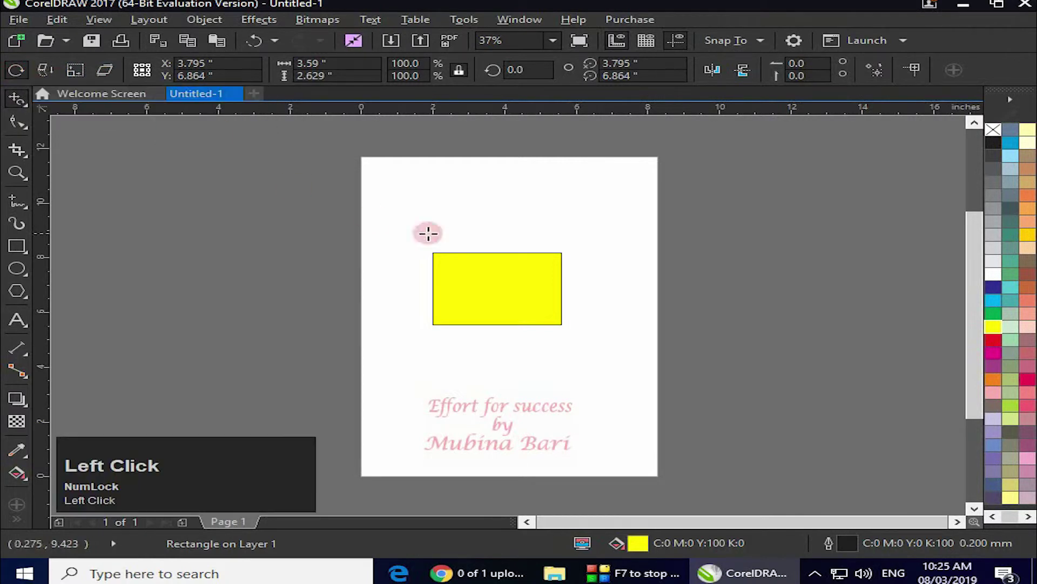
drag(535, 283, 493, 313)
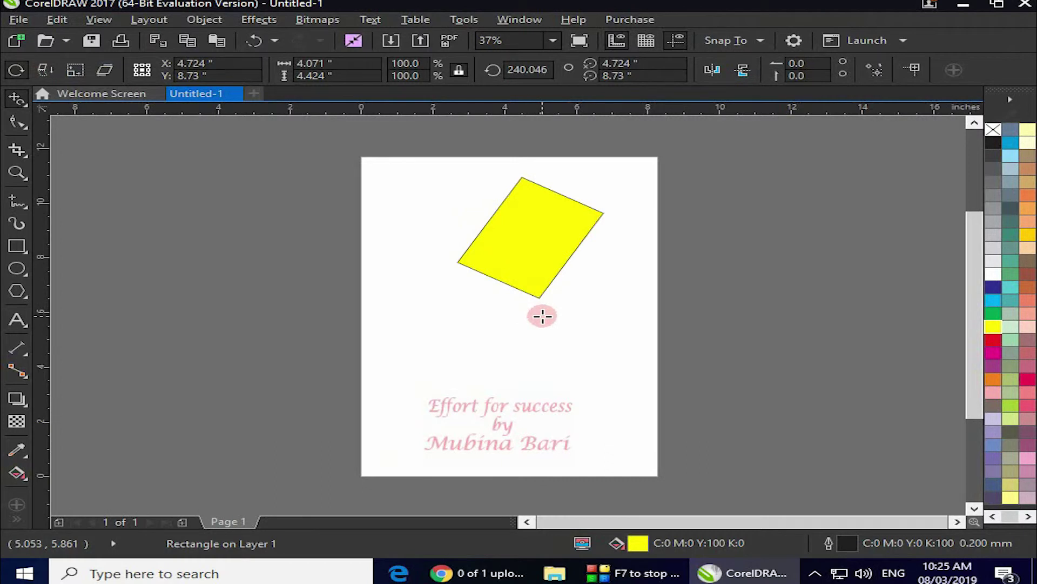
drag(545, 317, 475, 348)
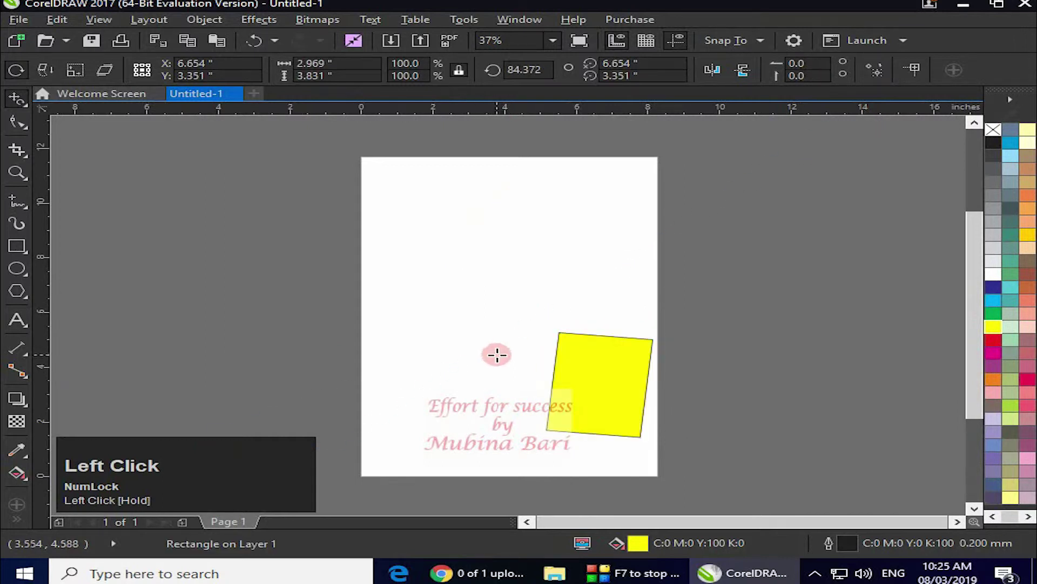
mouse_move(599, 379)
mouse_down()
mouse_move(552, 388)
mouse_move(581, 415)
mouse_move(685, 400)
mouse_move(660, 345)
mouse_move(603, 330)
mouse_move(537, 343)
mouse_move(586, 382)
mouse_up()
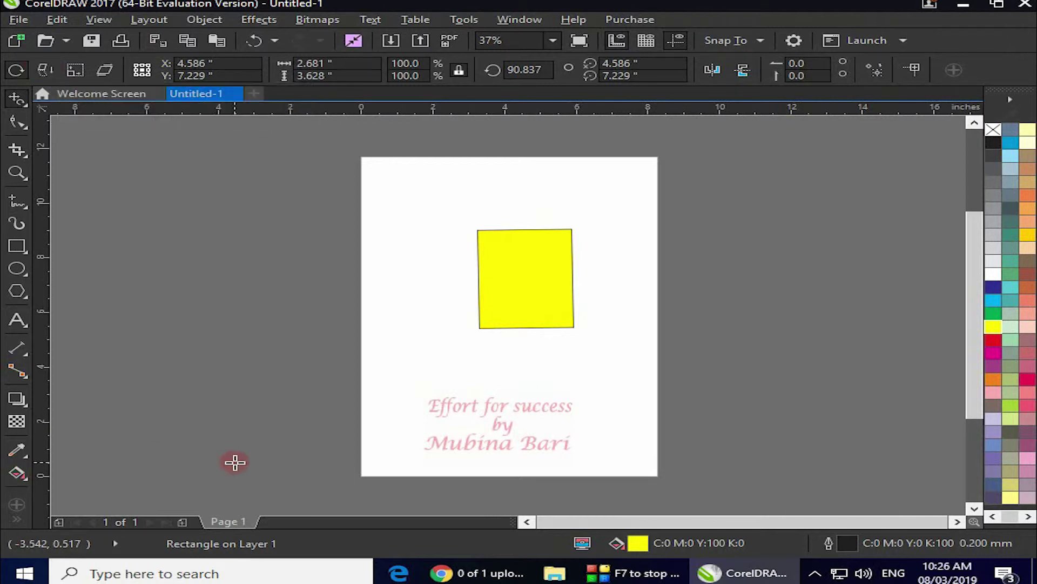
- Draw an ellipse about 1.07 by 1.48 inches in the yellow shape's lower-right corner and fill it with cyan
click(22, 269)
drag(536, 287, 579, 330)
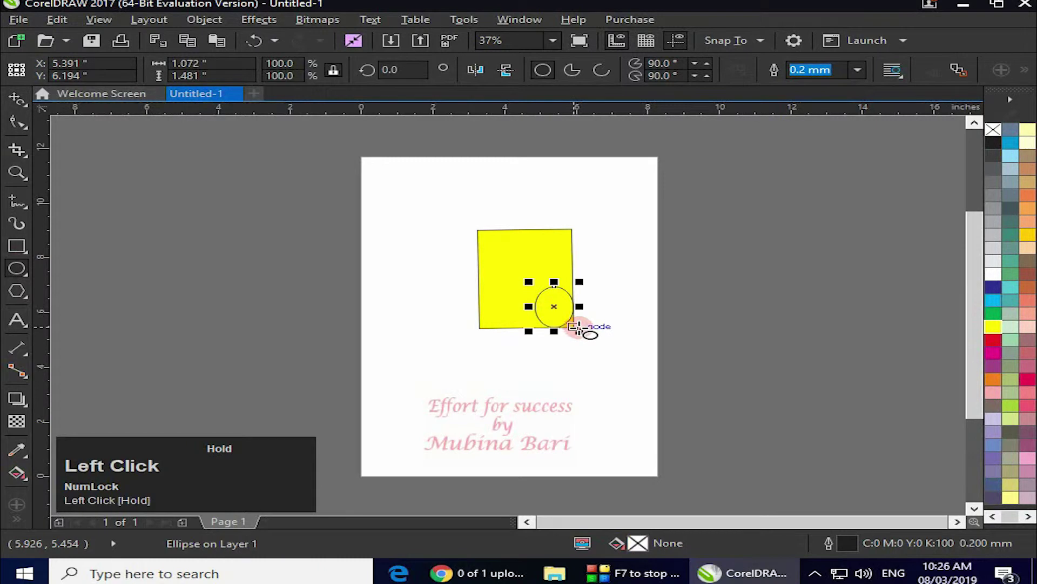
click(993, 300)
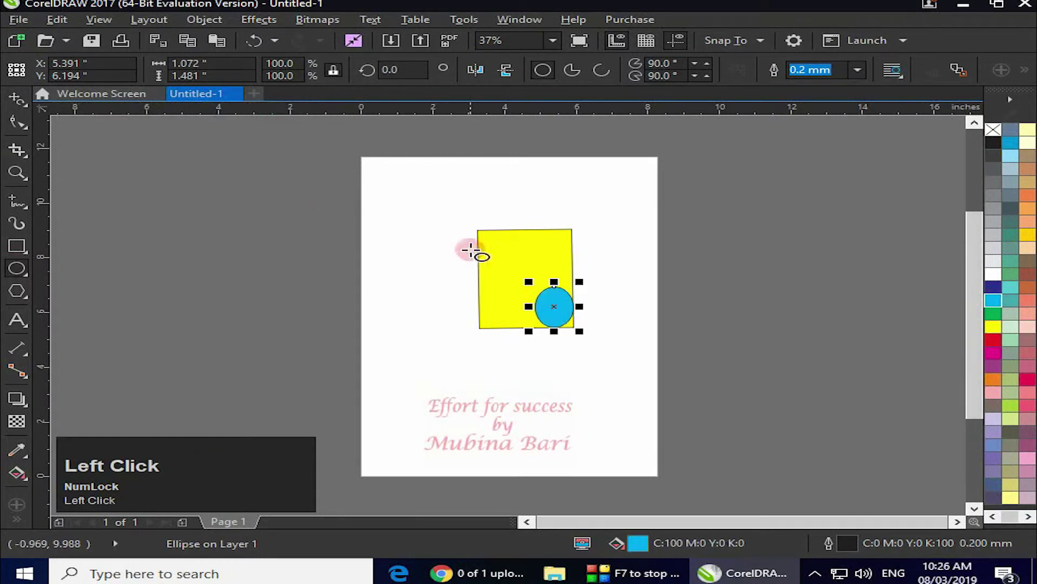
- Group the yellow shape and the cyan ellipse
click(16, 99)
drag(421, 202, 597, 348)
click(910, 70)
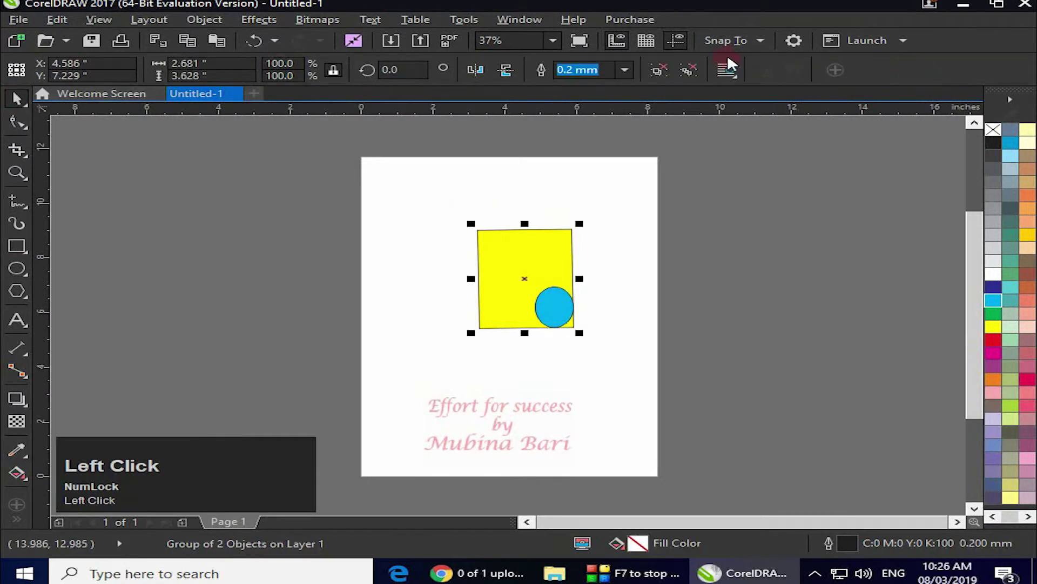
- Reflect the group repeatedly across different axes with Free Angle Reflection, placing it over the page's upper-right edge
click(25, 126)
click(24, 104)
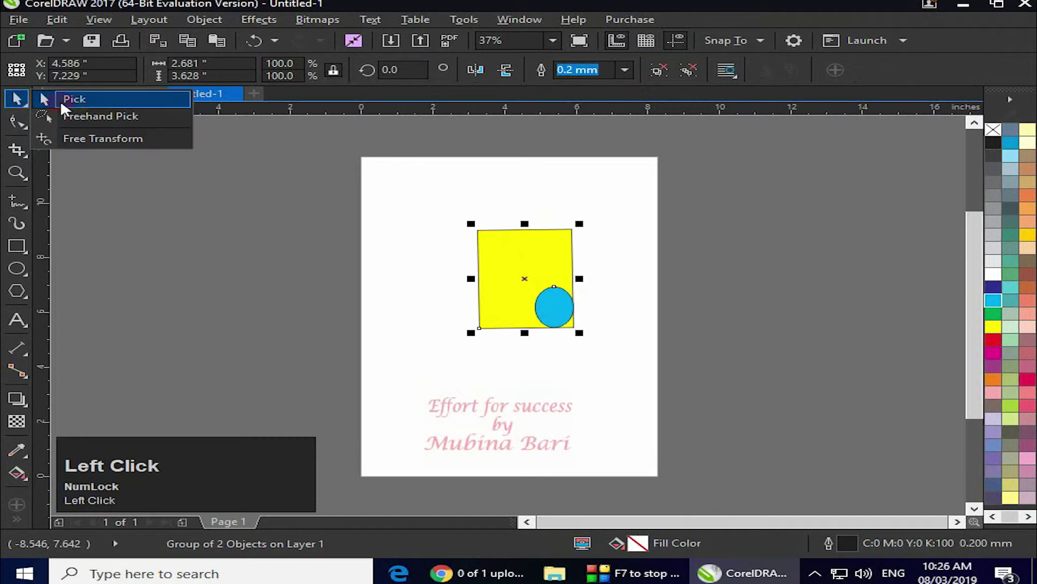
click(100, 138)
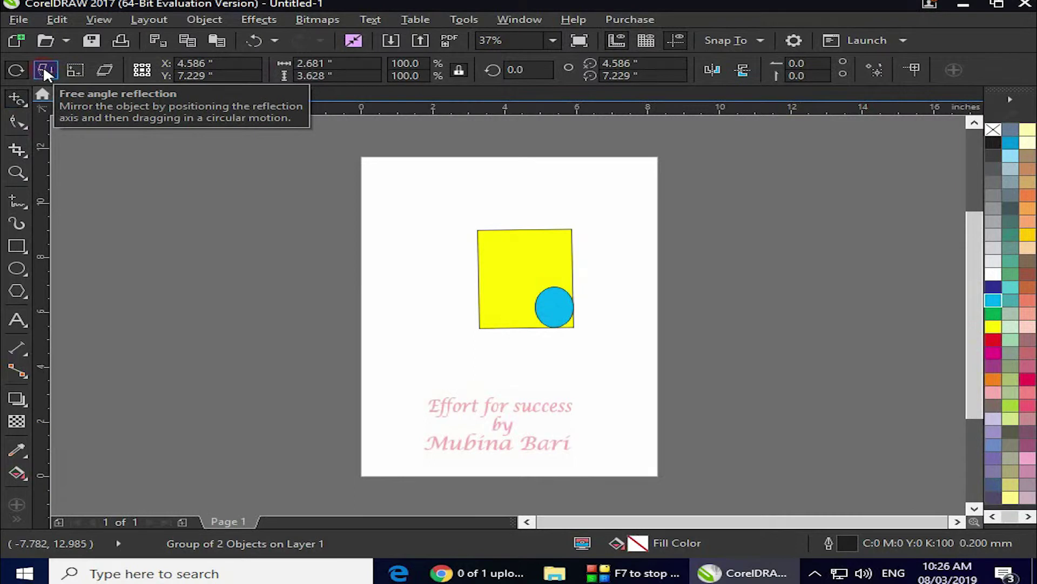
click(44, 70)
drag(584, 224, 625, 216)
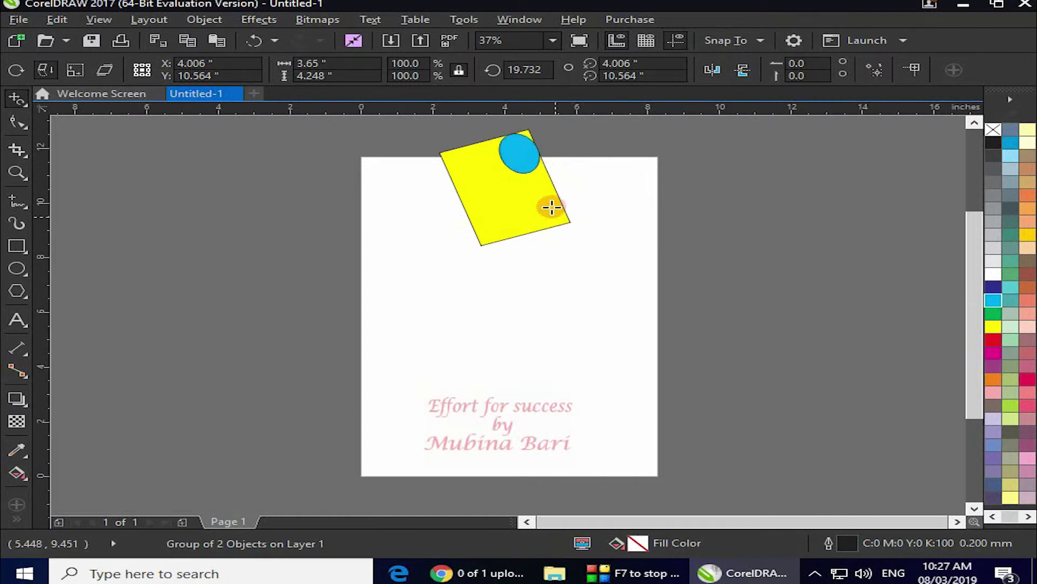
drag(482, 248, 588, 264)
drag(483, 324, 443, 275)
drag(390, 242, 463, 245)
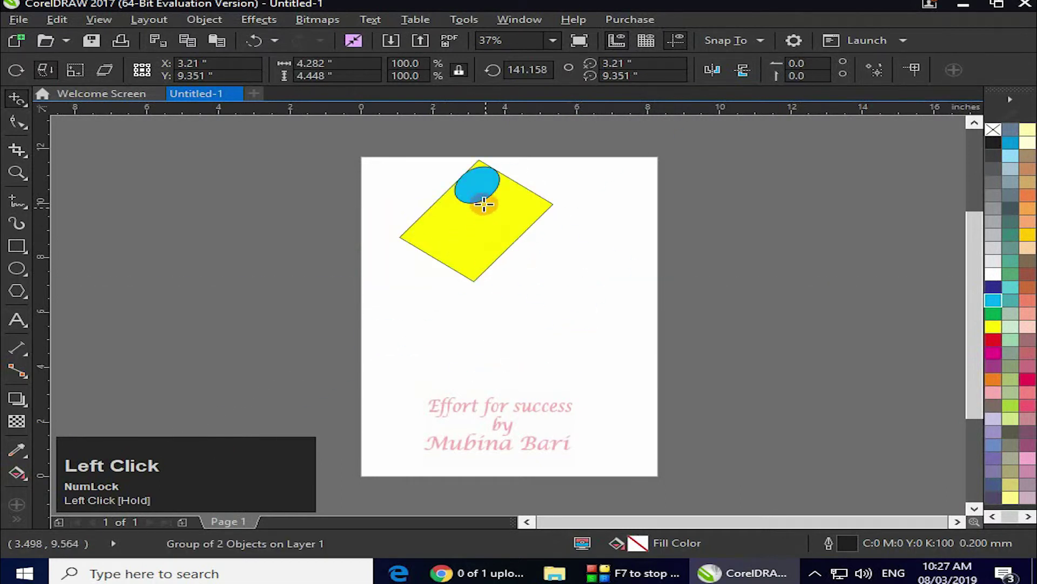
drag(507, 173, 431, 185)
drag(528, 201, 612, 233)
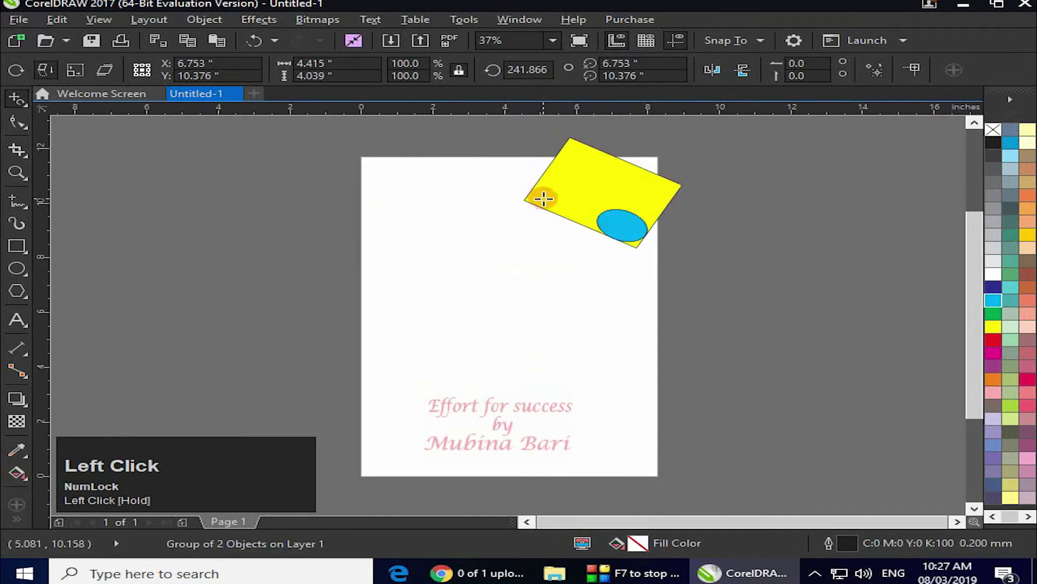
drag(627, 157, 594, 243)
- Mirror the group horizontally and vertically, and reflect it once more at a free angle above the page's upper-right corner
click(47, 69)
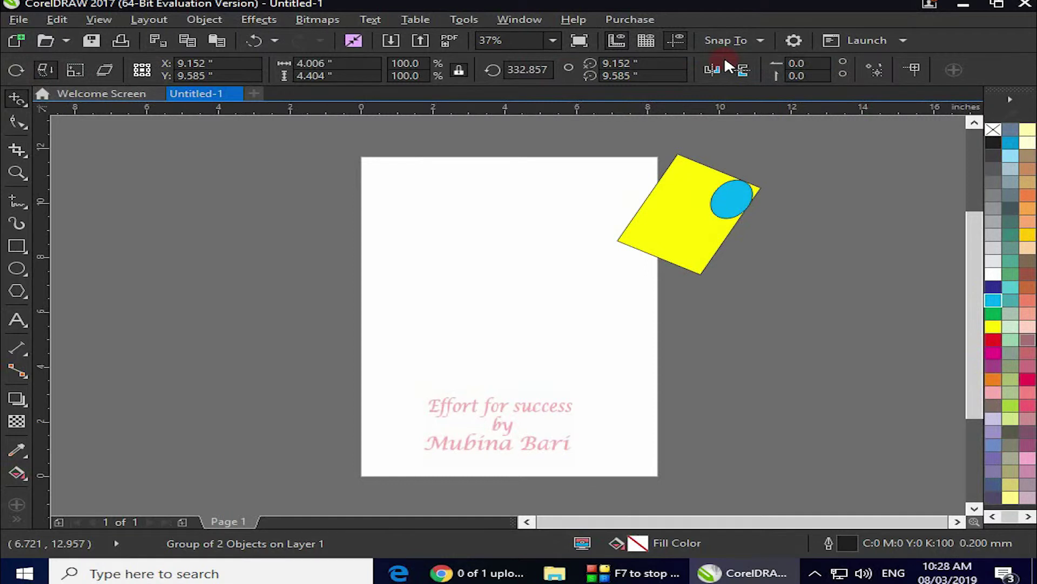
click(40, 74)
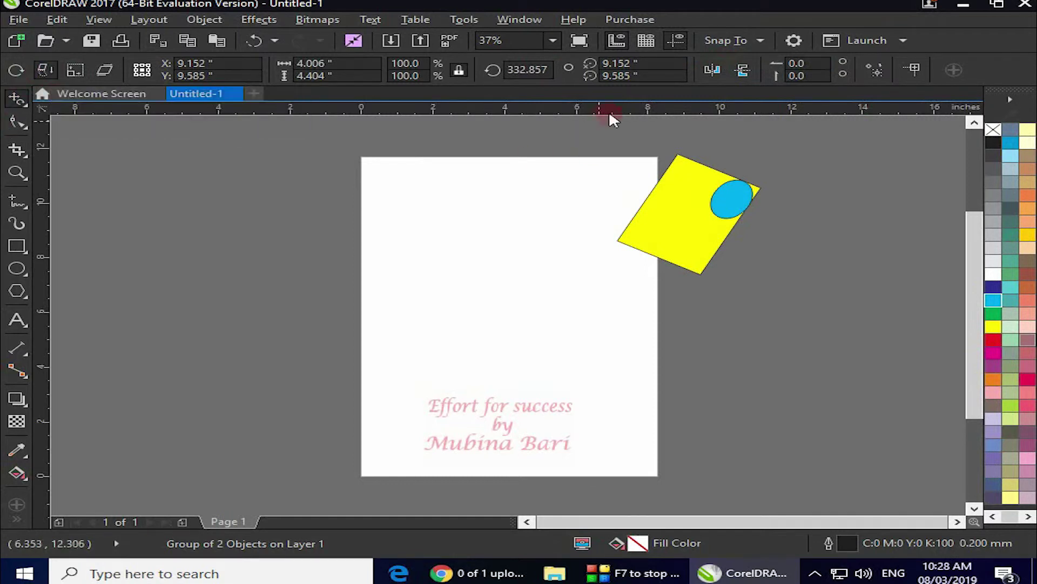
drag(687, 199, 691, 166)
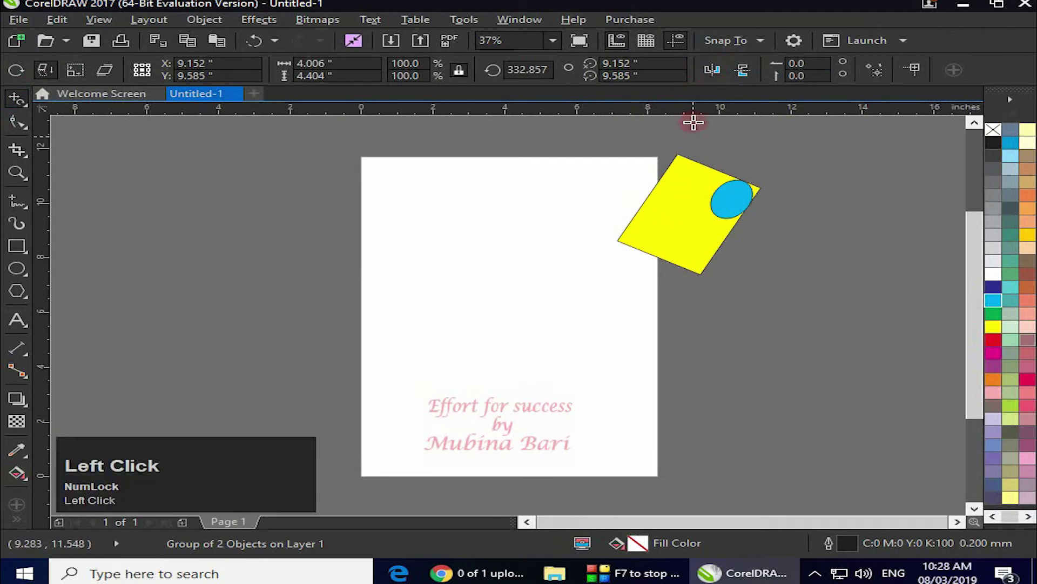
click(711, 70)
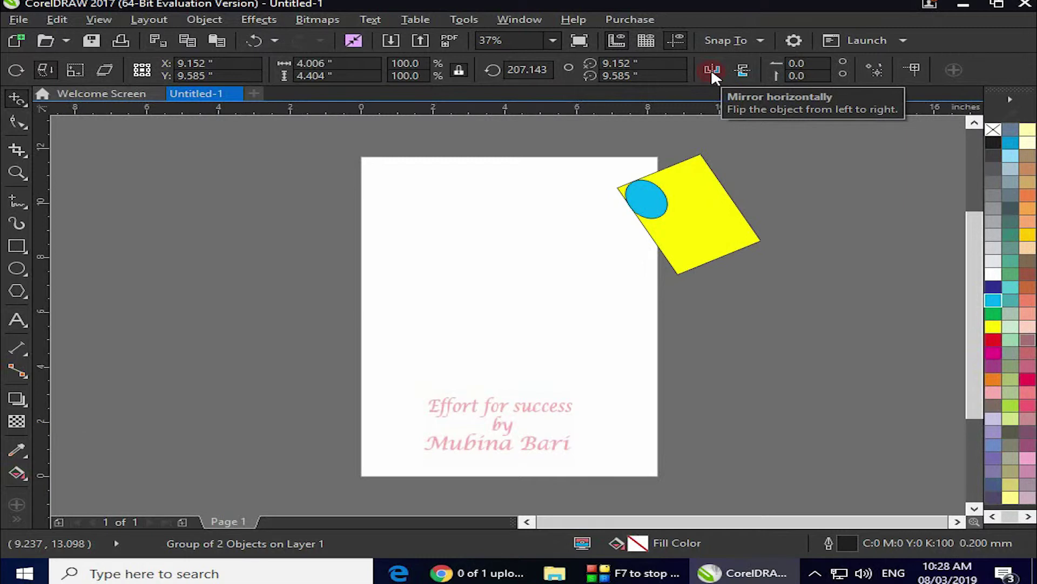
click(740, 69)
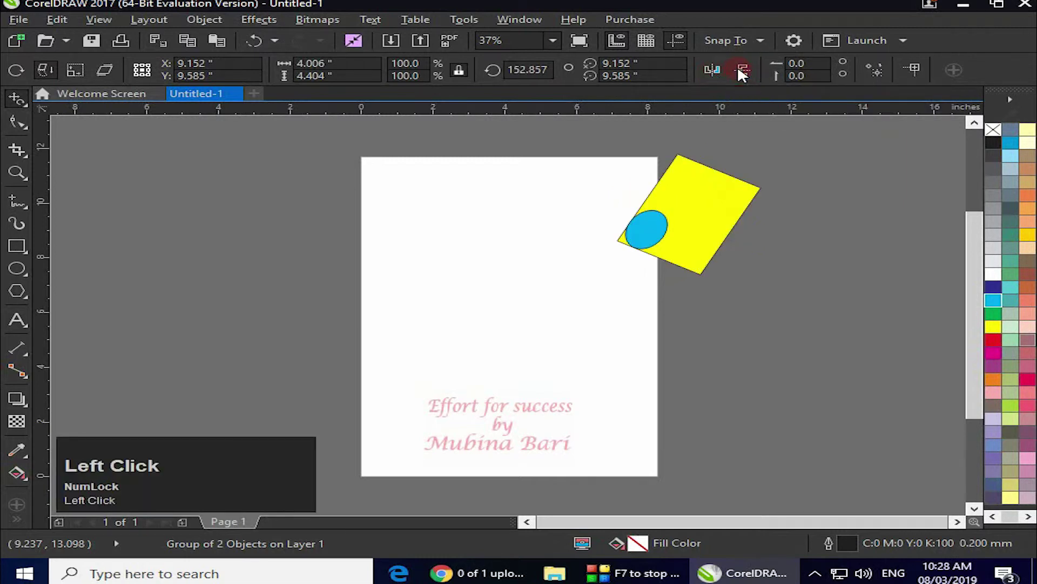
click(42, 66)
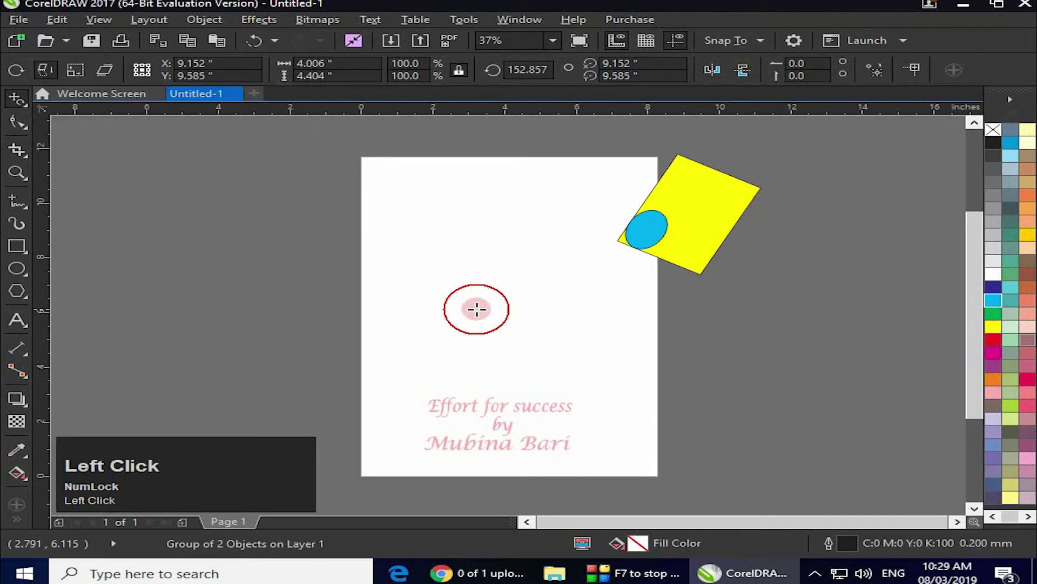
drag(582, 247, 611, 262)
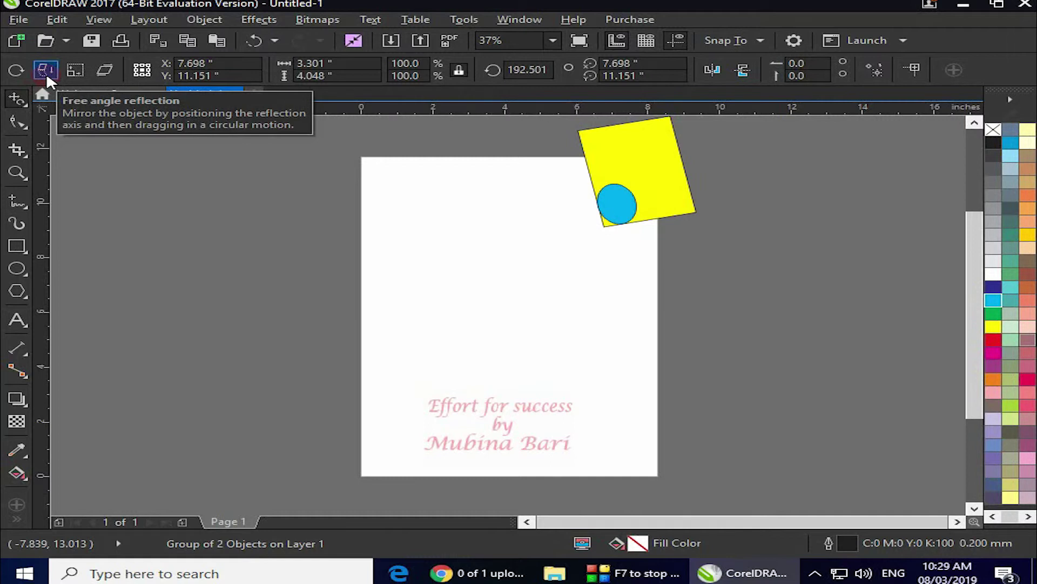
- Scale the group several times from different center points with Free Scale, to about 15.56 by 1.92 inches
click(83, 71)
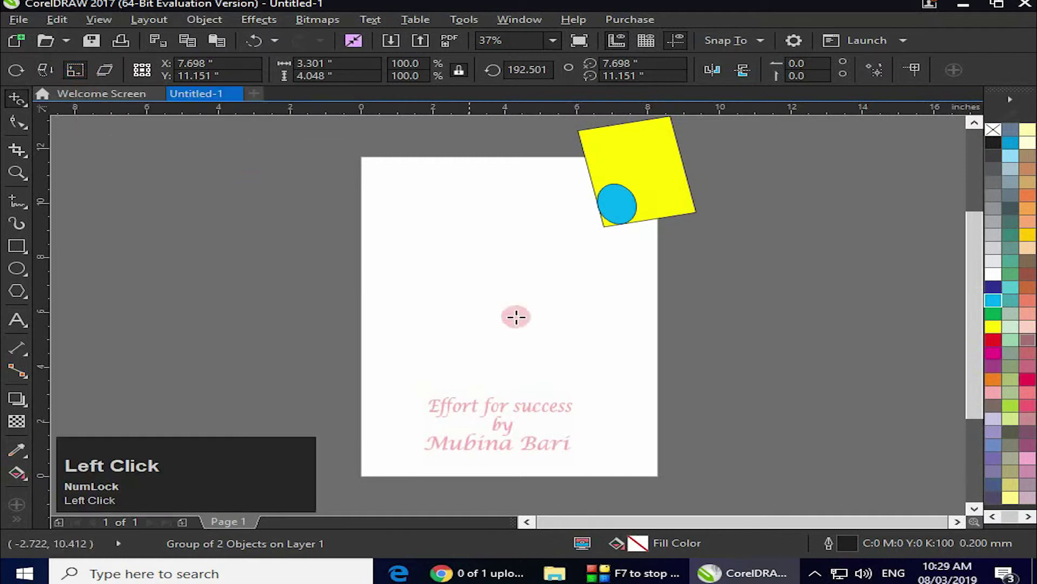
drag(671, 228, 752, 326)
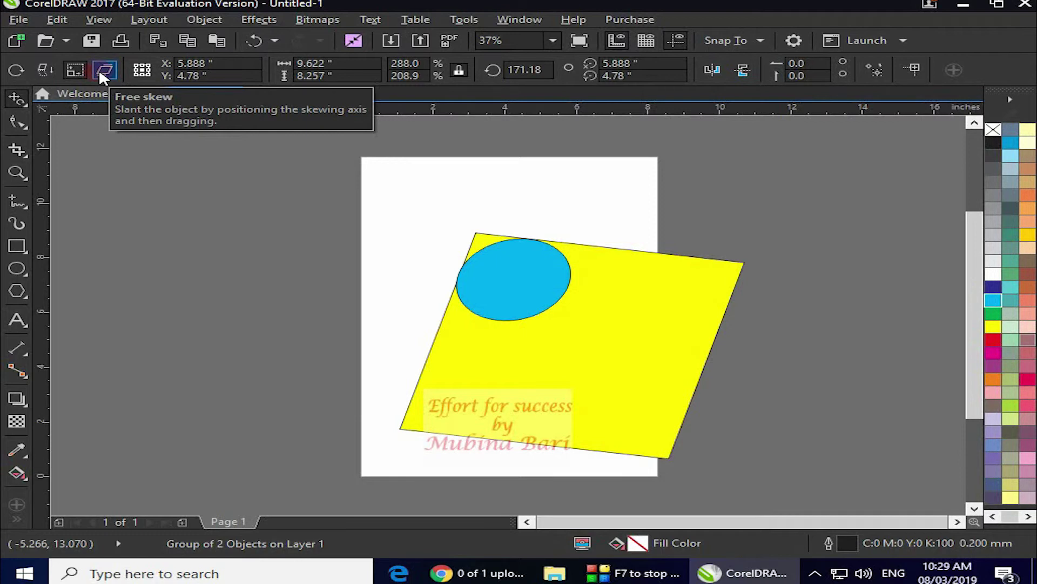
drag(760, 269, 805, 245)
drag(741, 261, 639, 336)
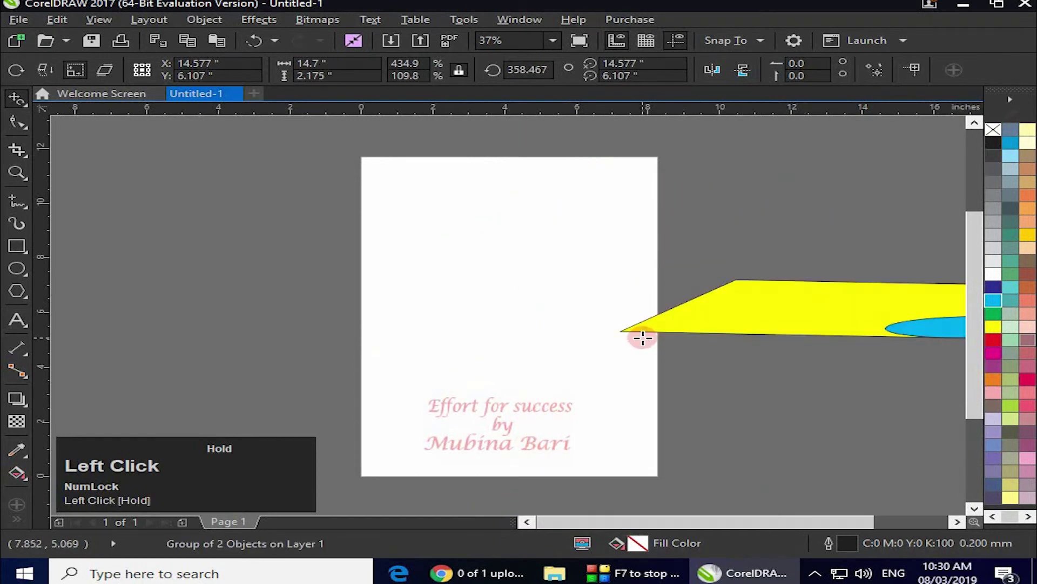
drag(761, 308, 666, 307)
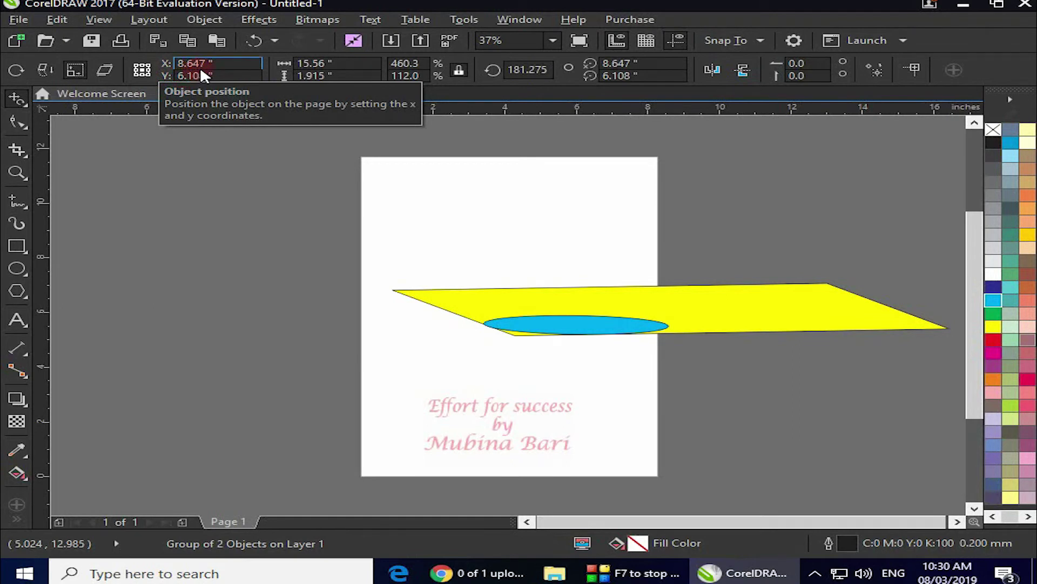
- Rescale the group with Free Scale to about 12.4 by 4.7 inches
click(299, 65)
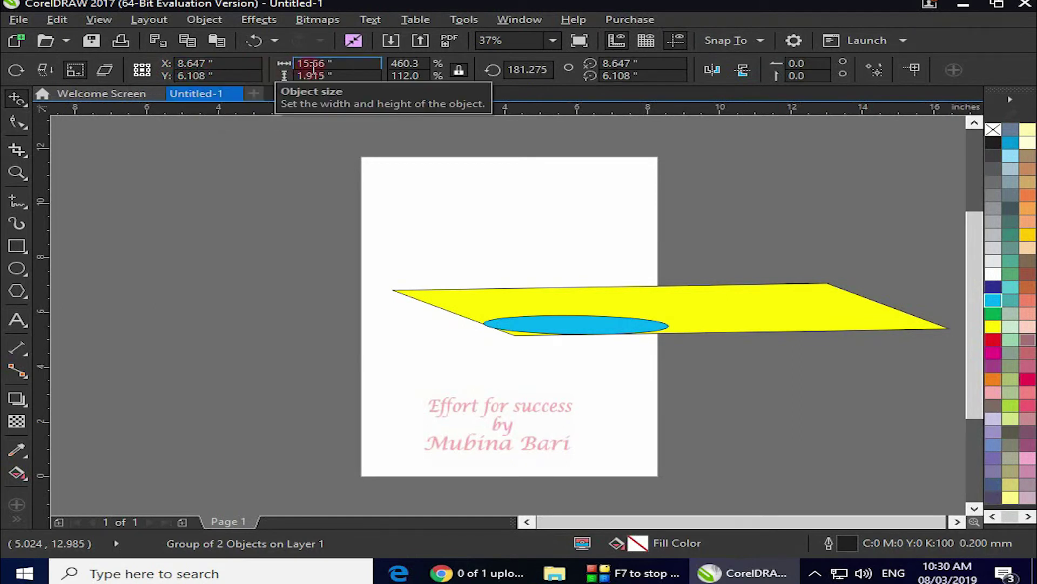
click(458, 71)
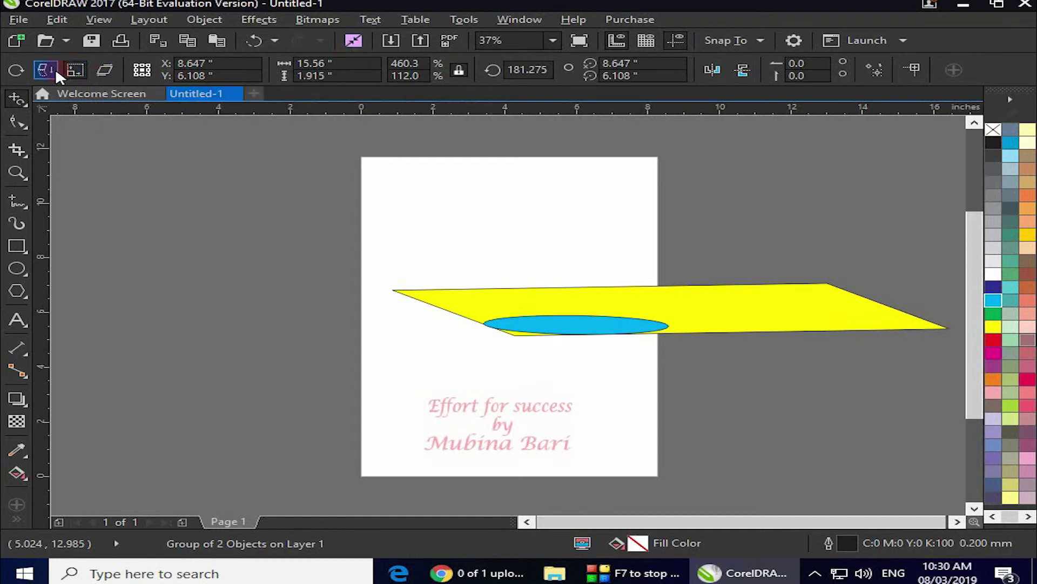
click(70, 67)
drag(616, 331, 629, 422)
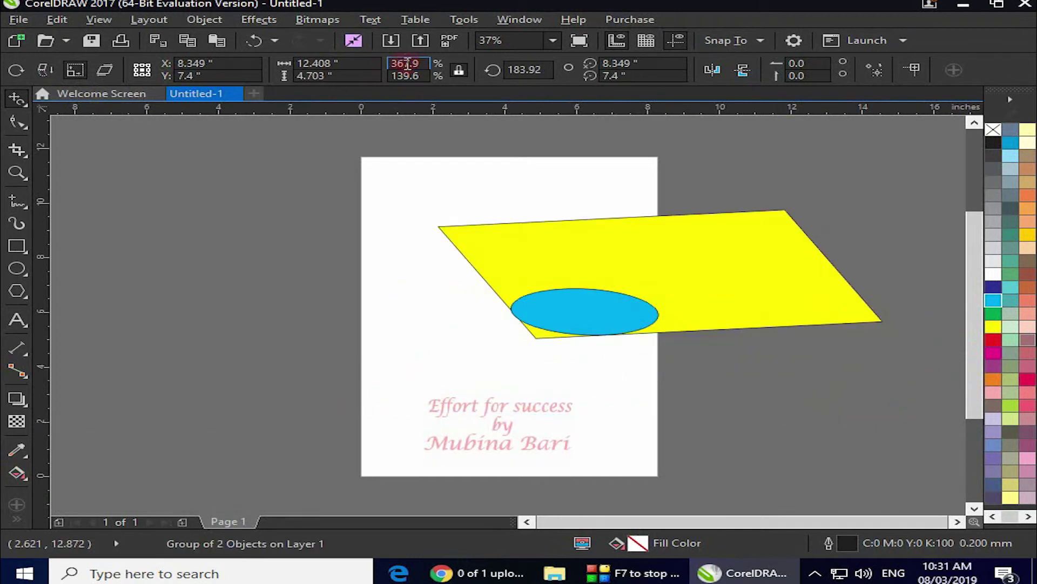
key(Return)
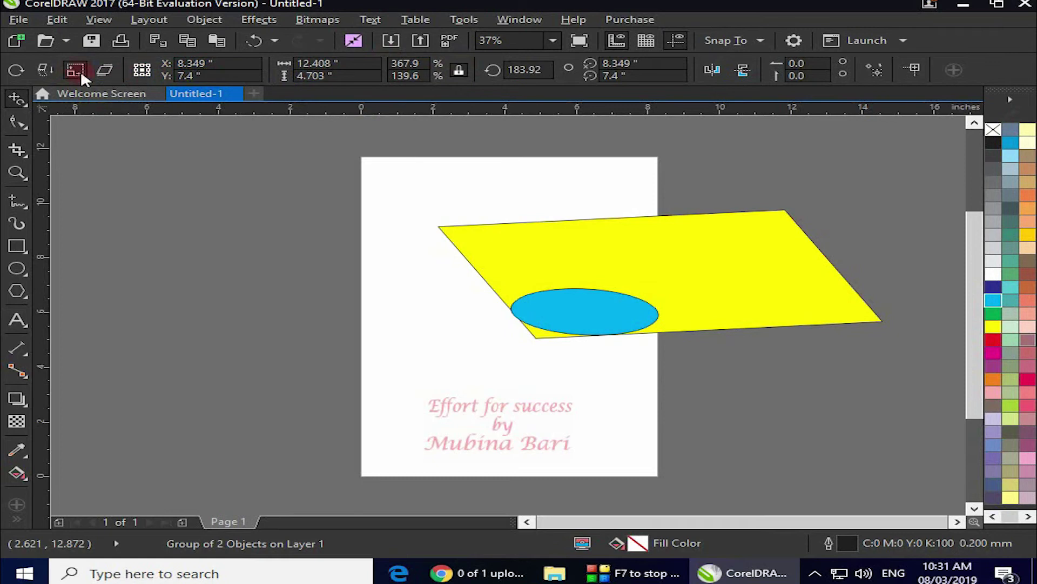
mouse_move(486, 277)
mouse_down()
mouse_move(457, 278)
mouse_move(490, 279)
mouse_up()
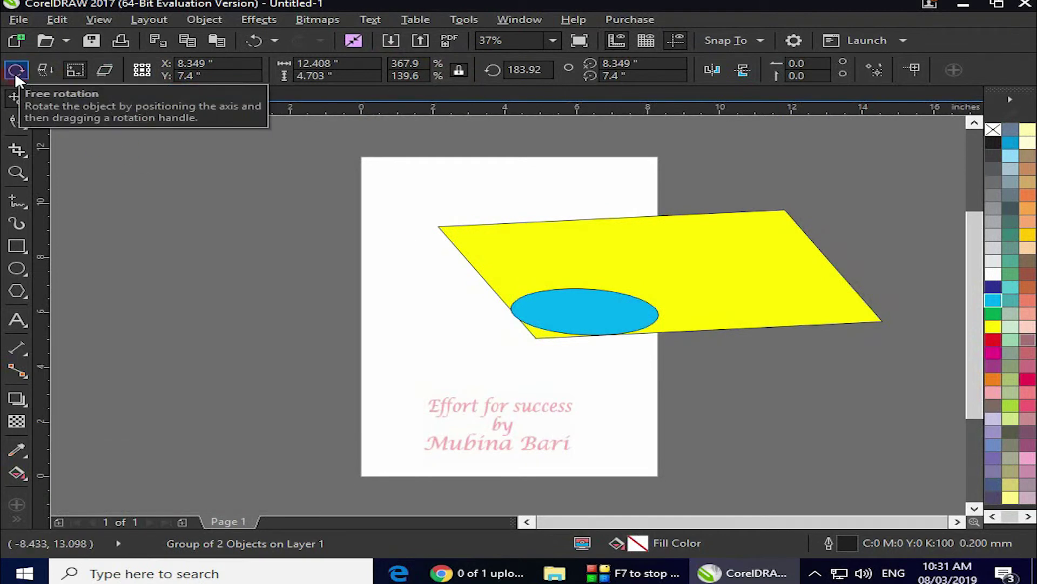
click(532, 70)
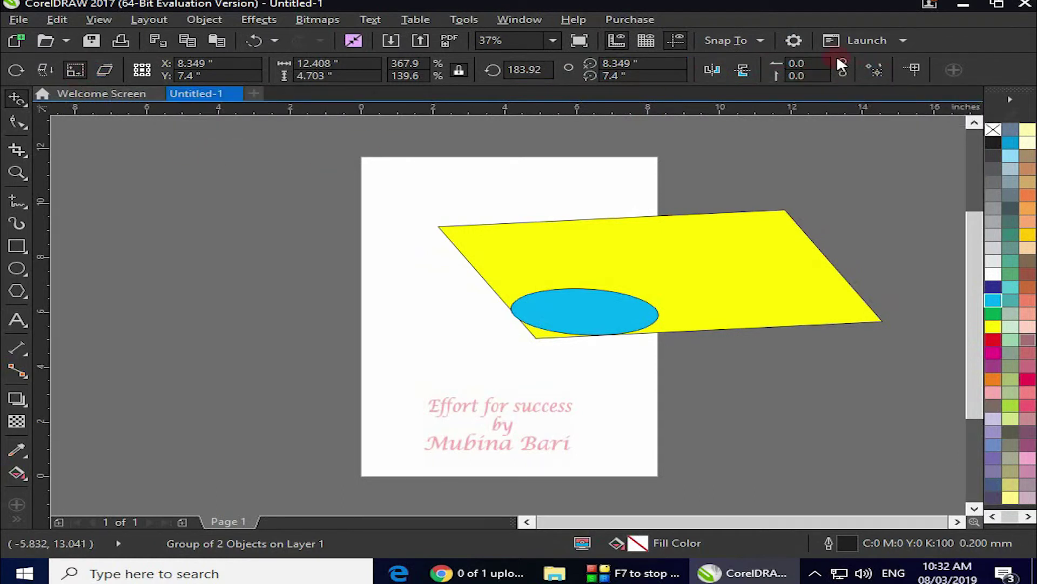
- Slant the group with Free Skew so it spans about 16 by 7.8 inches
click(109, 68)
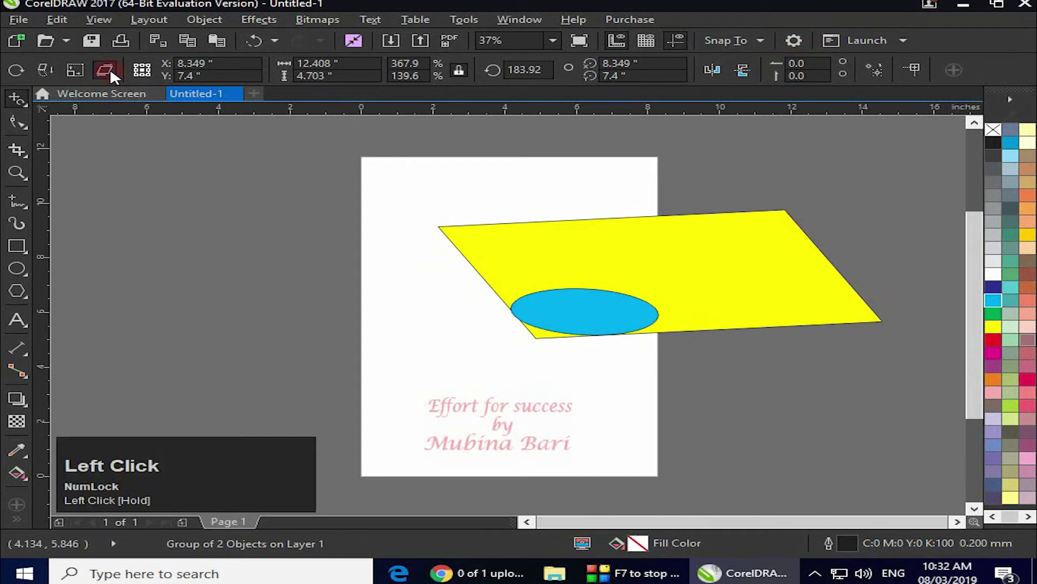
mouse_move(662, 337)
mouse_down()
mouse_move(621, 355)
mouse_move(606, 329)
mouse_move(629, 301)
mouse_move(670, 299)
mouse_move(659, 331)
mouse_up()
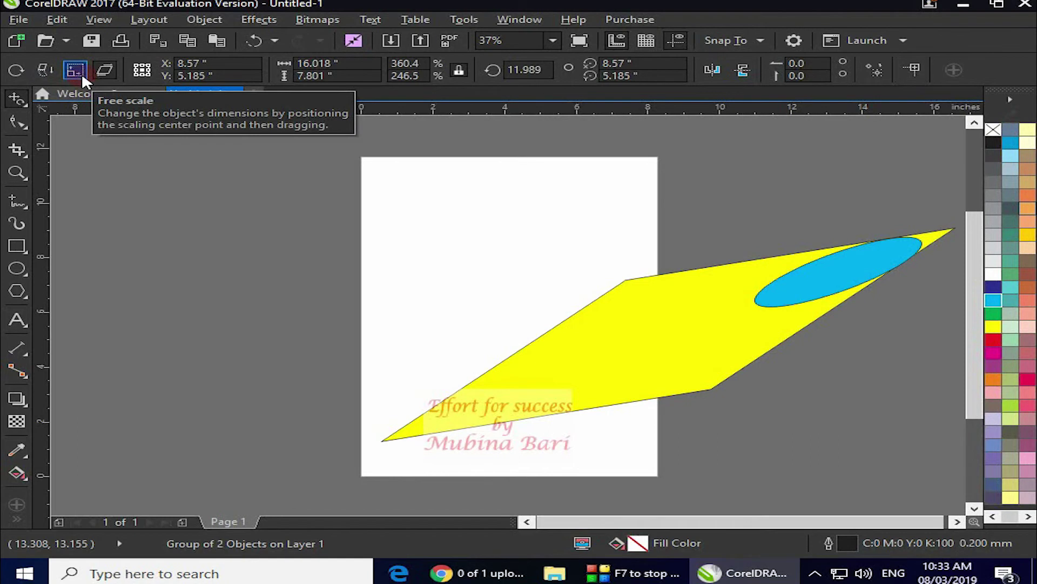
- Turn on applying transformations to a duplicate and create rotated copies of the group with Free Rotation
click(880, 67)
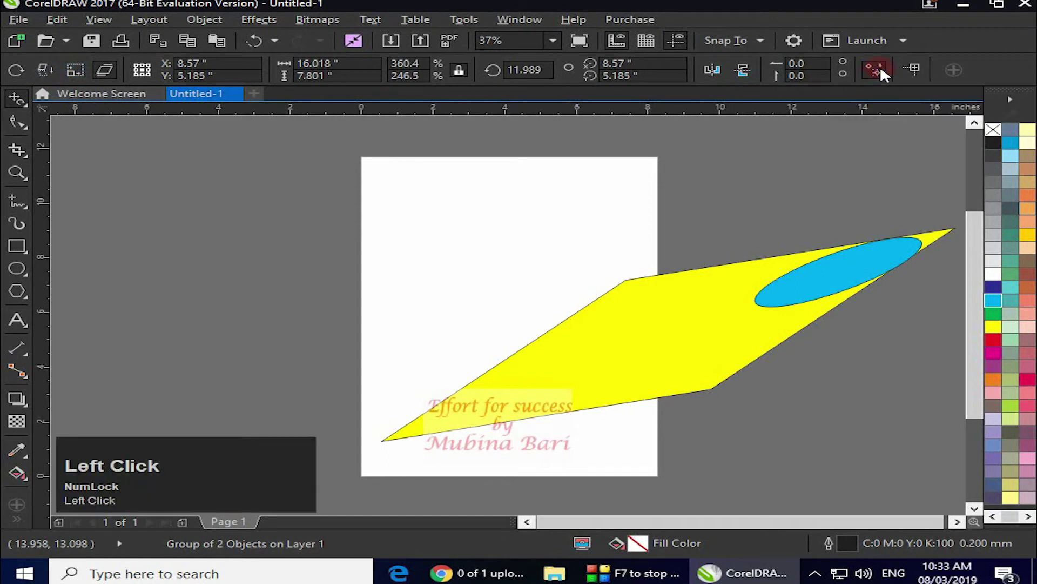
click(12, 70)
drag(670, 324, 675, 336)
drag(571, 230, 555, 240)
drag(542, 301, 517, 313)
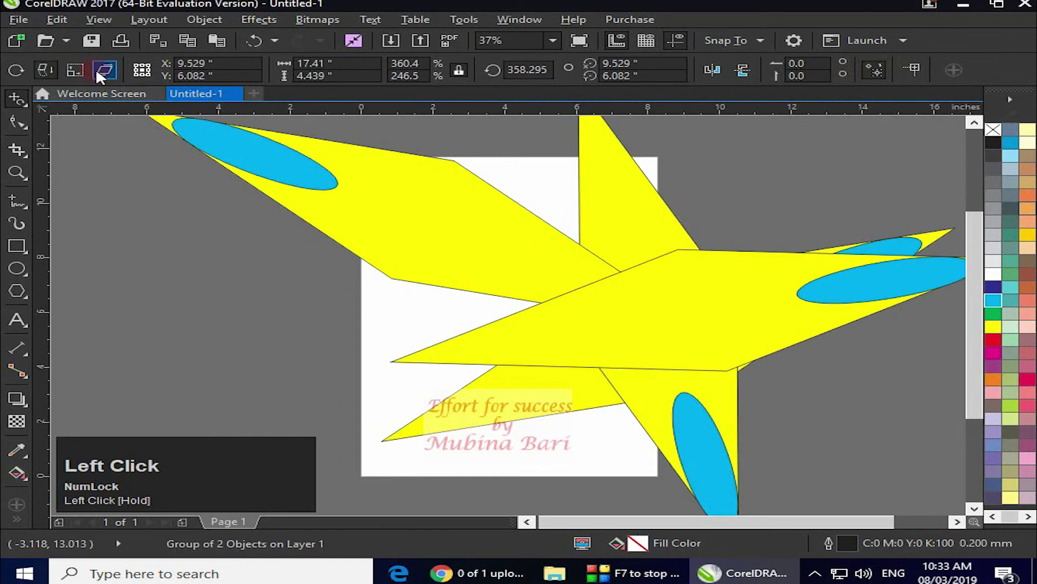
- Create reflected copies of the group with Free Angle Reflection
click(51, 70)
drag(815, 316, 812, 339)
drag(655, 341, 343, 250)
- Create more copies of the group with Free Scale, placed over and beyond the page's left edge
click(14, 66)
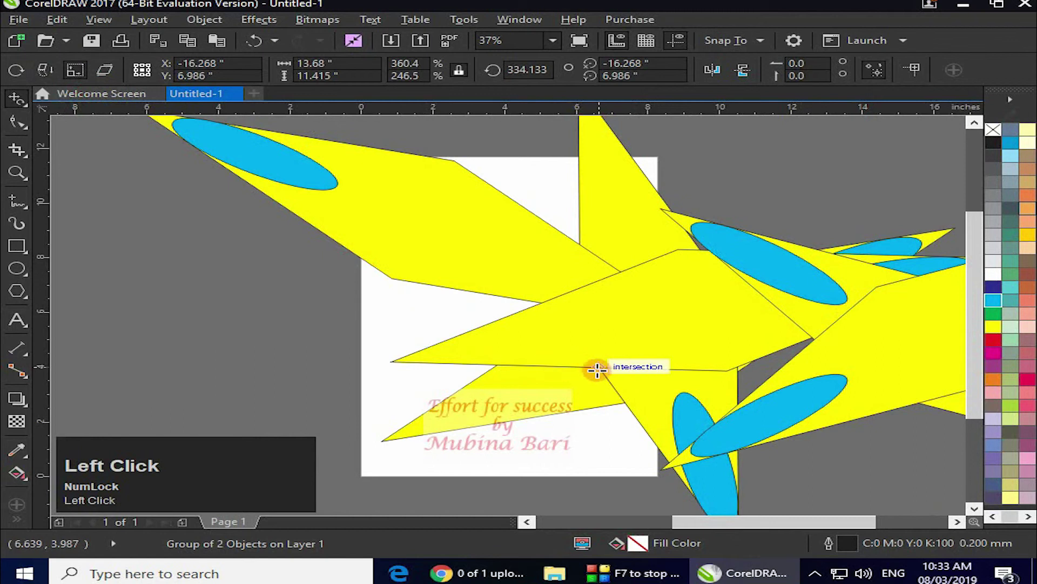
drag(597, 368, 560, 359)
drag(324, 291, 372, 295)
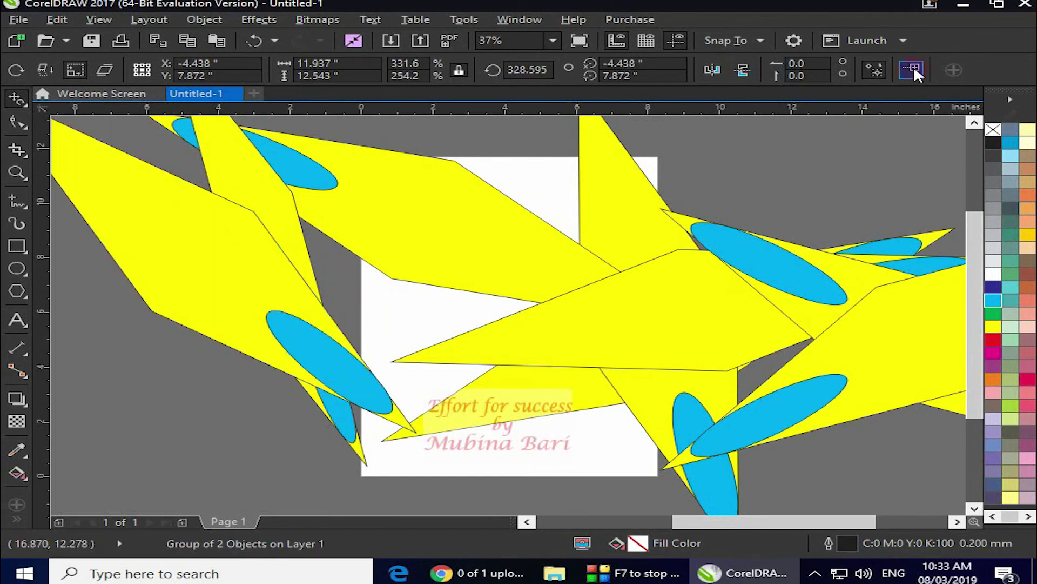
- Turn off applying transformations to a duplicate and undo the transformed copies until only the single yellow-and-cyan group remains
click(881, 69)
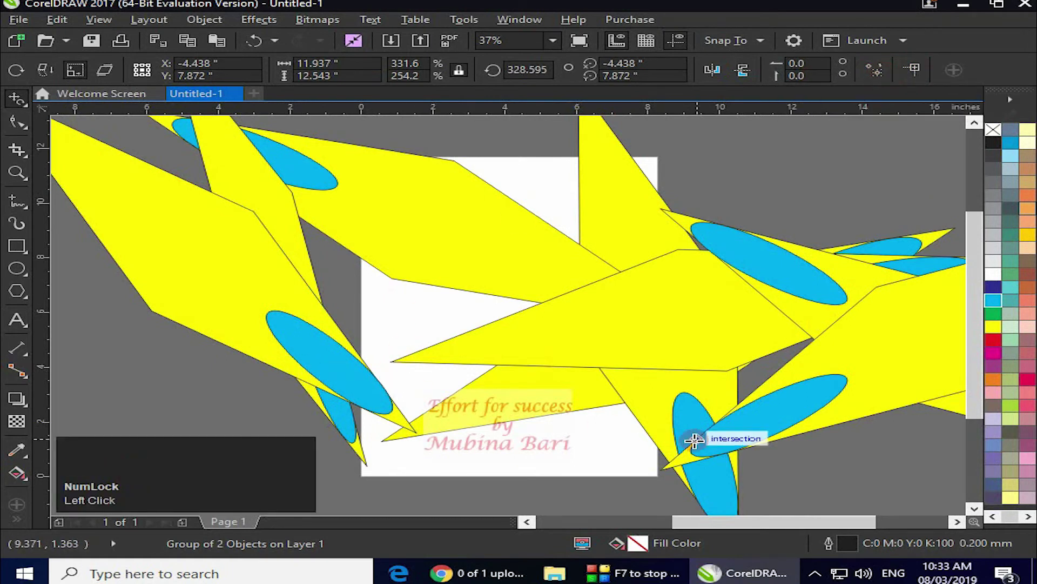
key(ctrl+z)
key(ctrl+z)
key(ctrl+z)
key(ctrl+z)
key(ctrl+z)
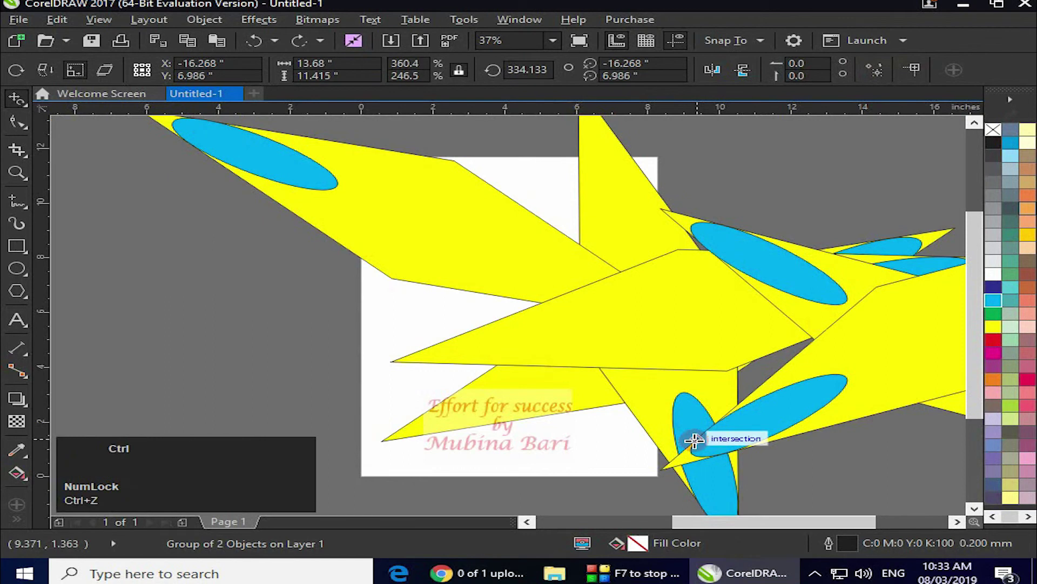
key(ctrl+z)
key(ctrl+z)
key(ctrl+z)
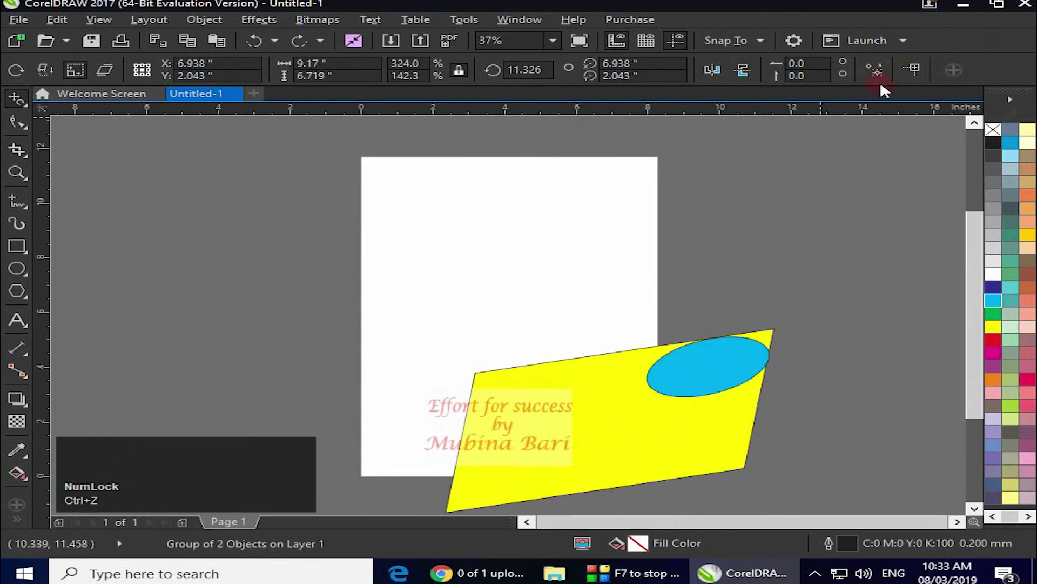
- Rotate the group to about 322 degrees with Free Rotation and turn on transforming relative to the object
click(24, 68)
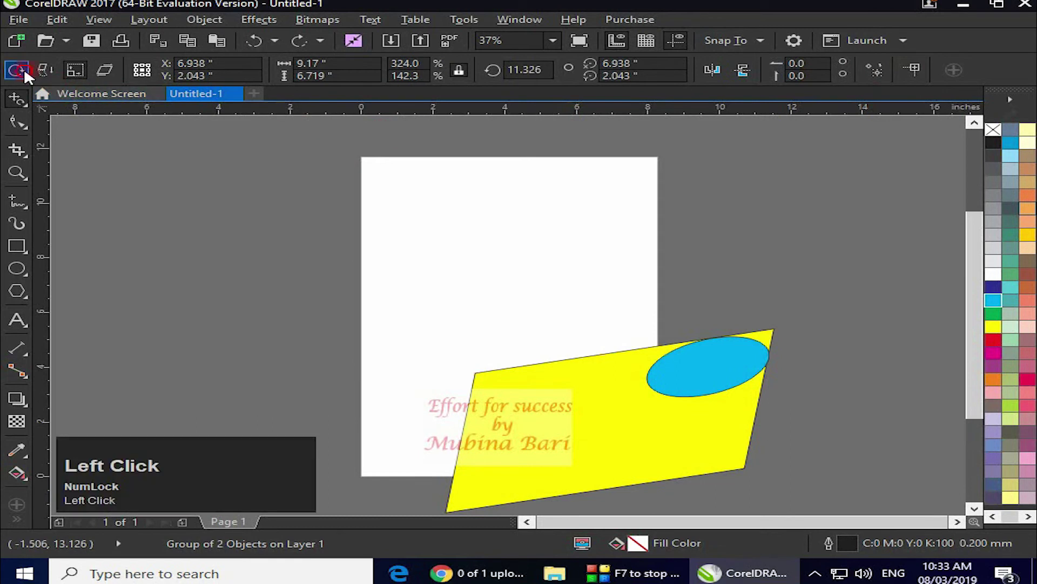
drag(692, 312, 718, 339)
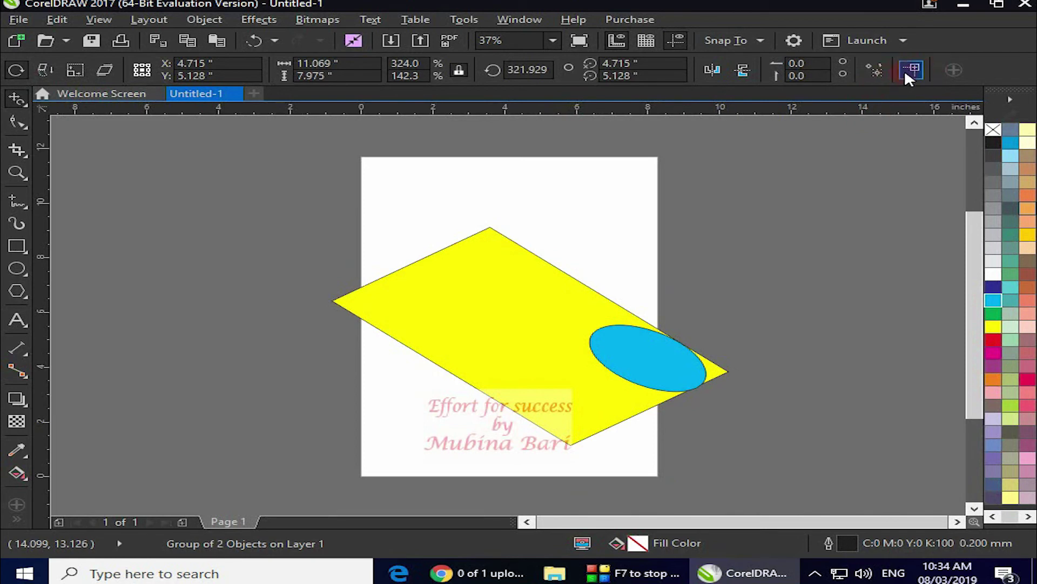
click(919, 68)
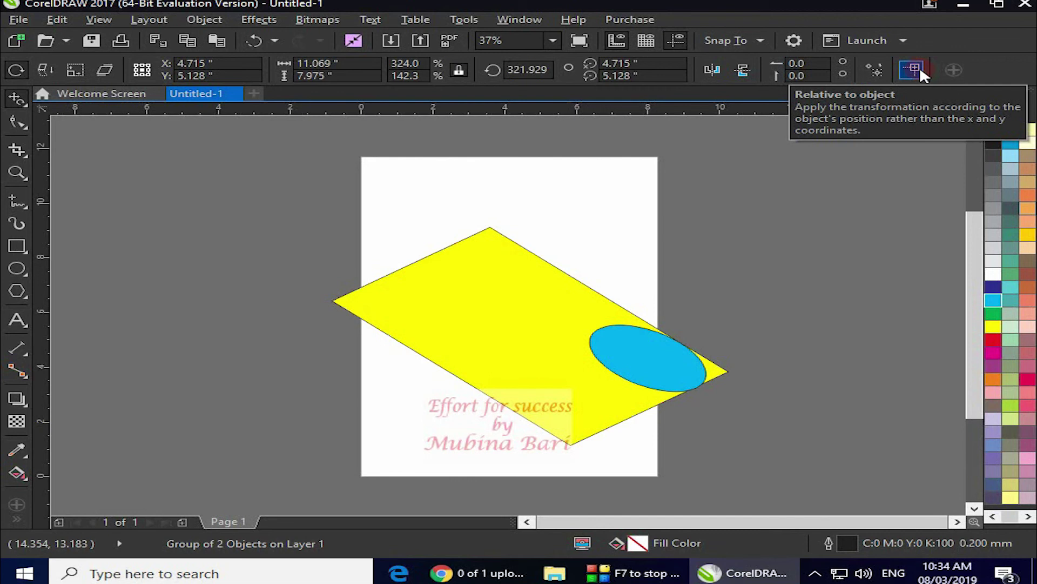
click(915, 61)
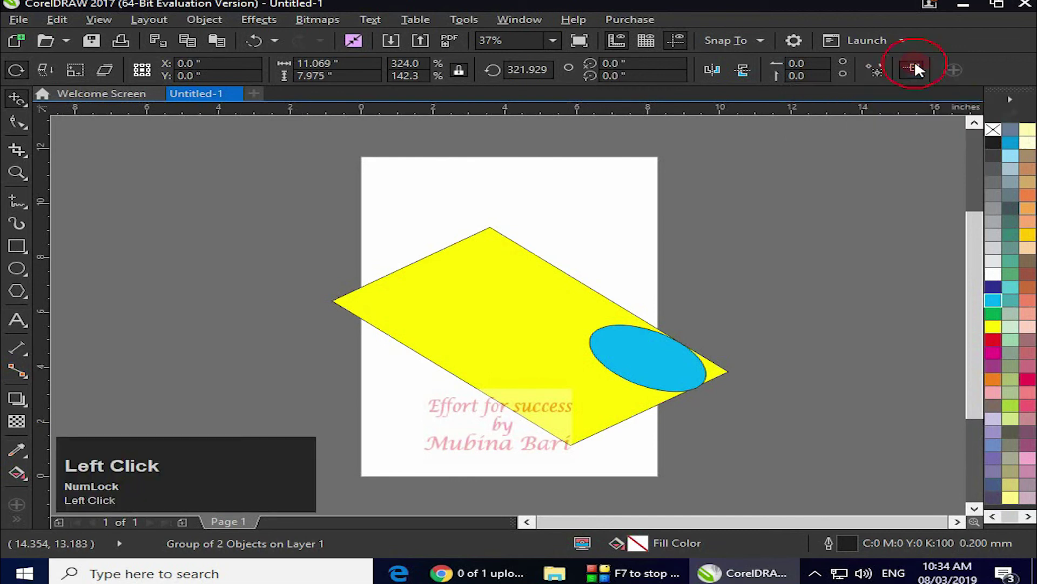
click(15, 68)
click(180, 75)
click(178, 63)
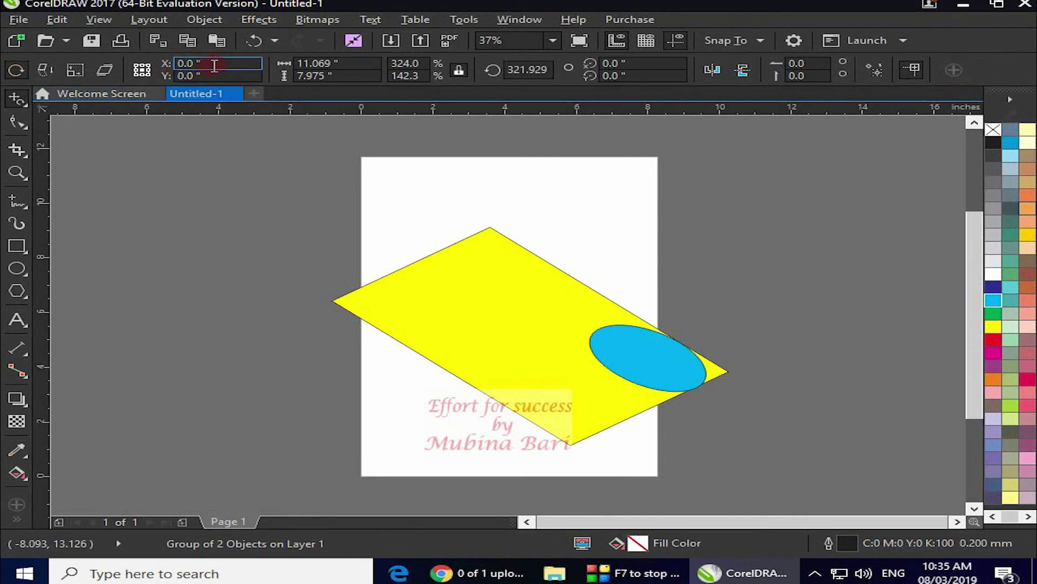
click(325, 60)
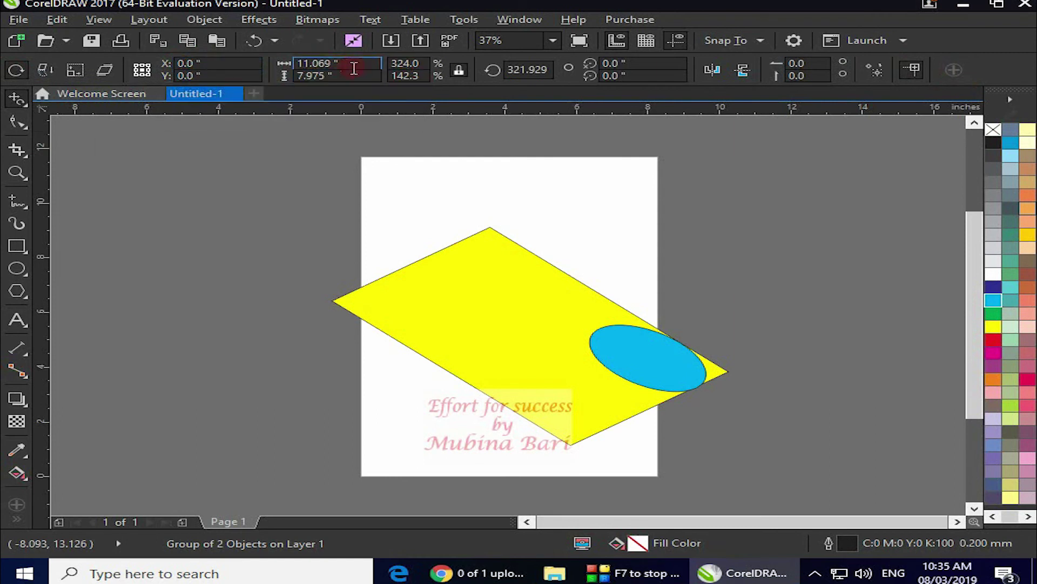
- Rotate the group several times with Free Rotation in relative-to-object mode, ending at about 119 degrees
click(556, 230)
drag(562, 227, 435, 322)
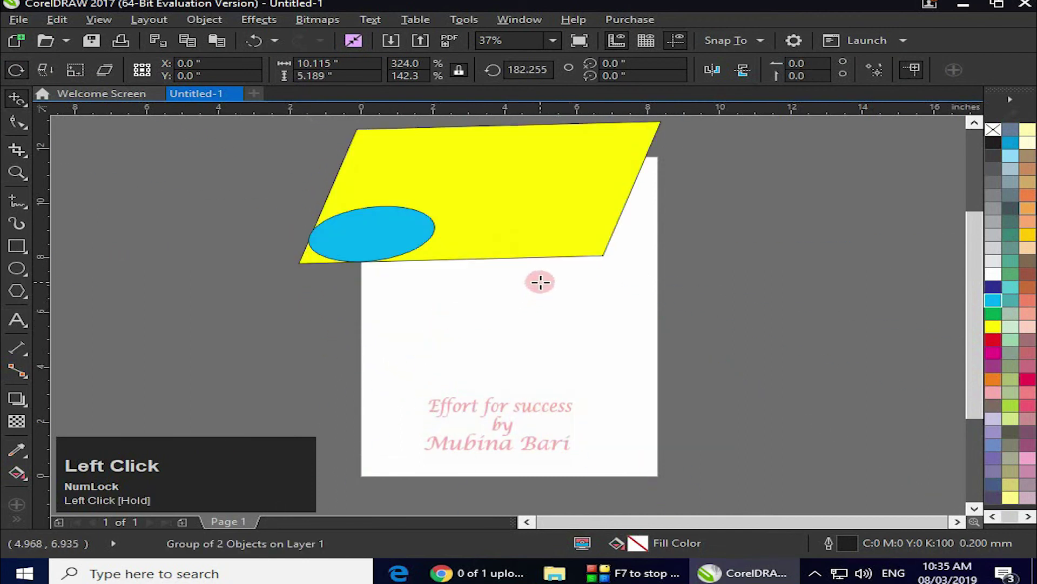
drag(530, 257, 498, 234)
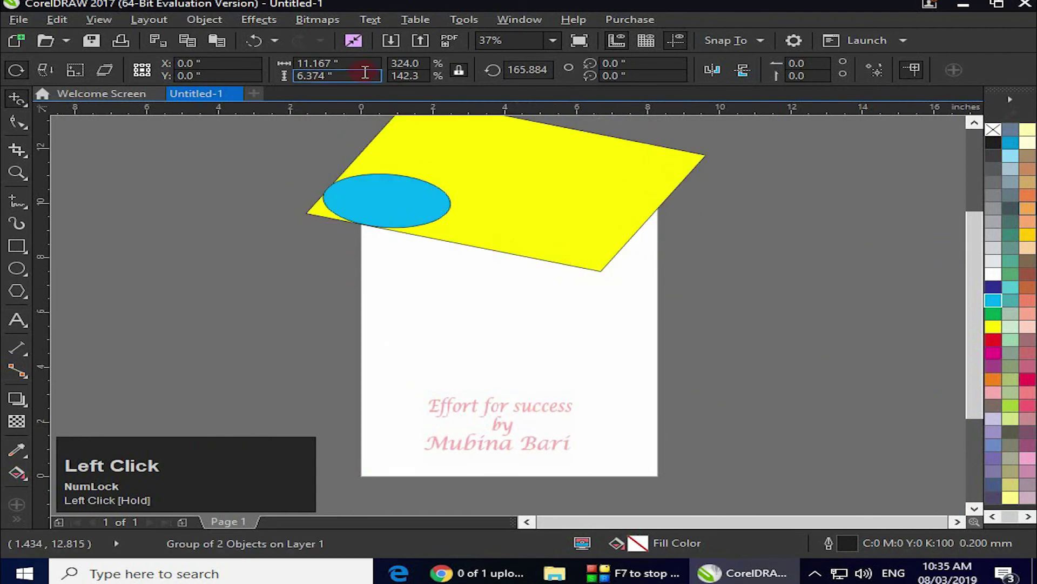
drag(482, 269, 496, 263)
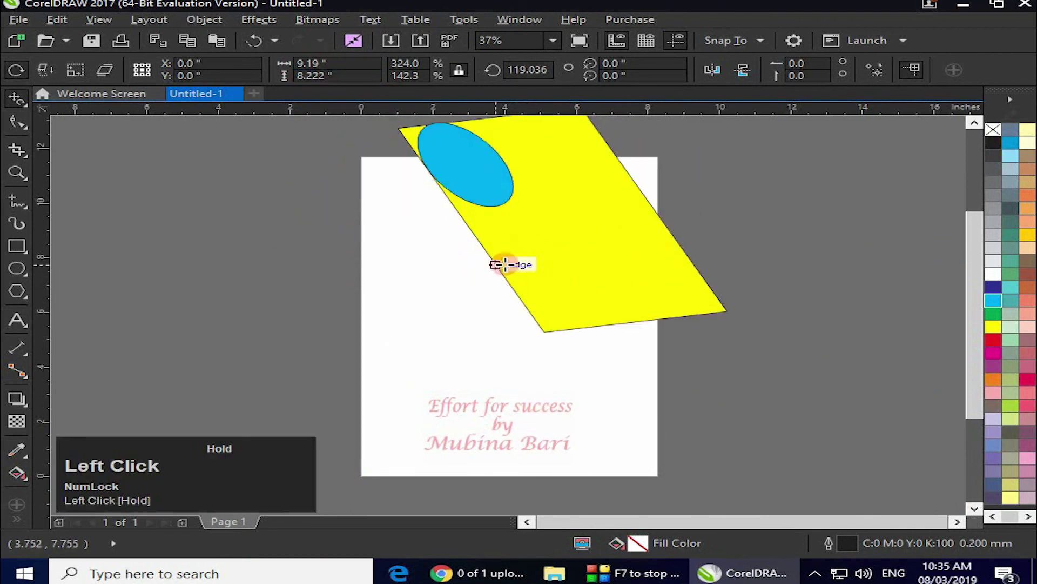
- Turn off transforming relative to the object and rotate the group with Free Rotation to about 293 degrees
click(912, 65)
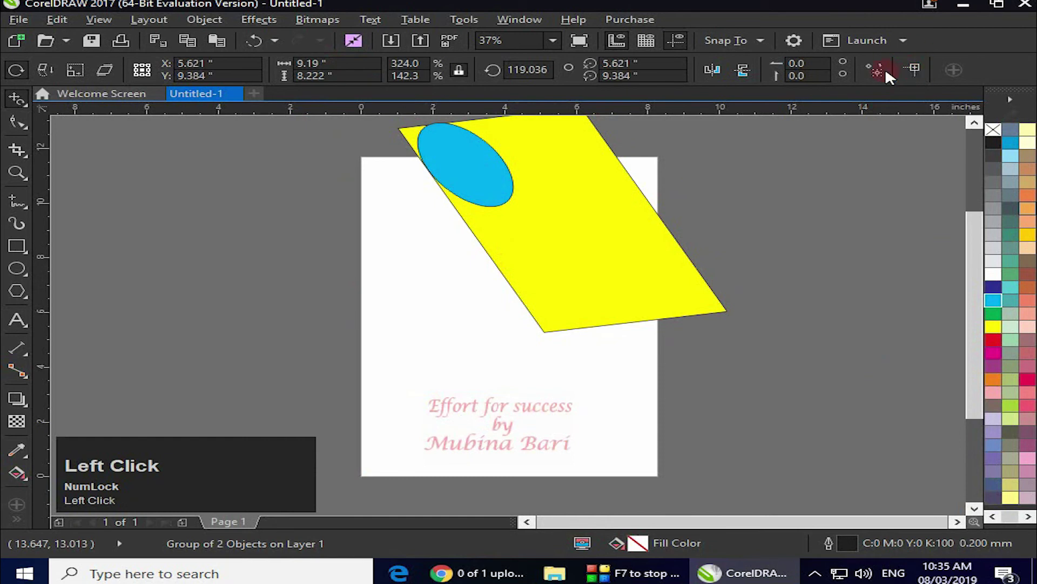
drag(645, 198, 543, 256)
drag(476, 208, 492, 233)
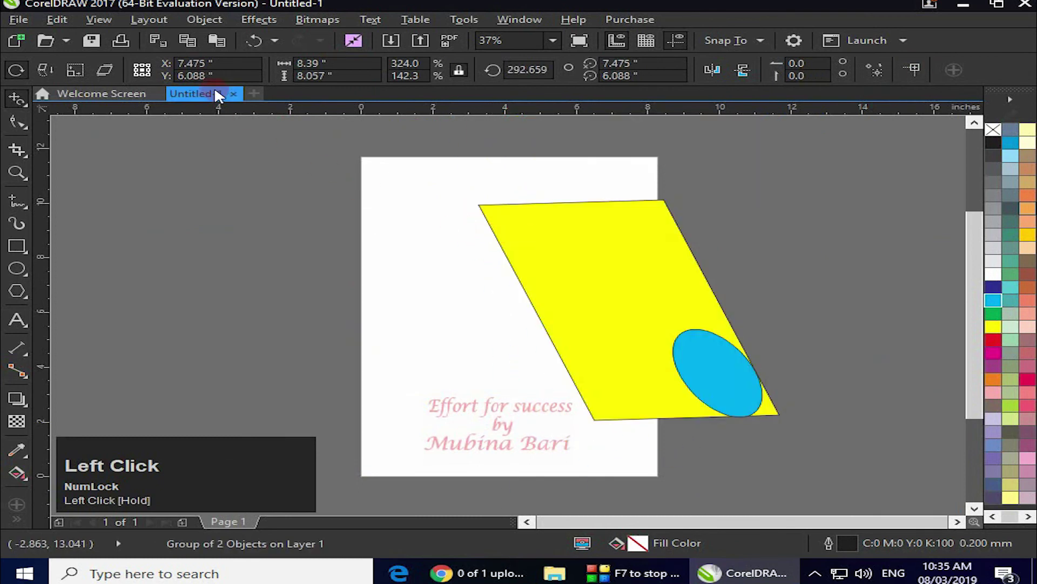